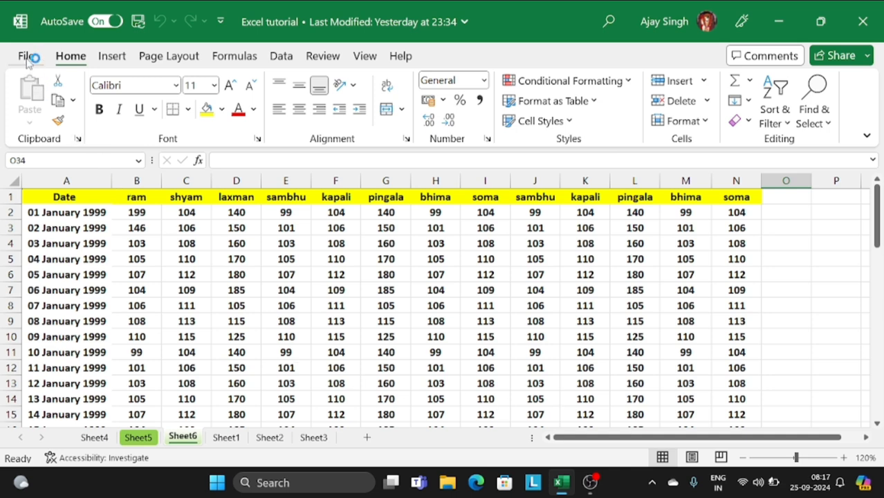
# View the Page Setup options from the print preview, close them without changes and return to the worksheet.
pyautogui.click(27, 57)
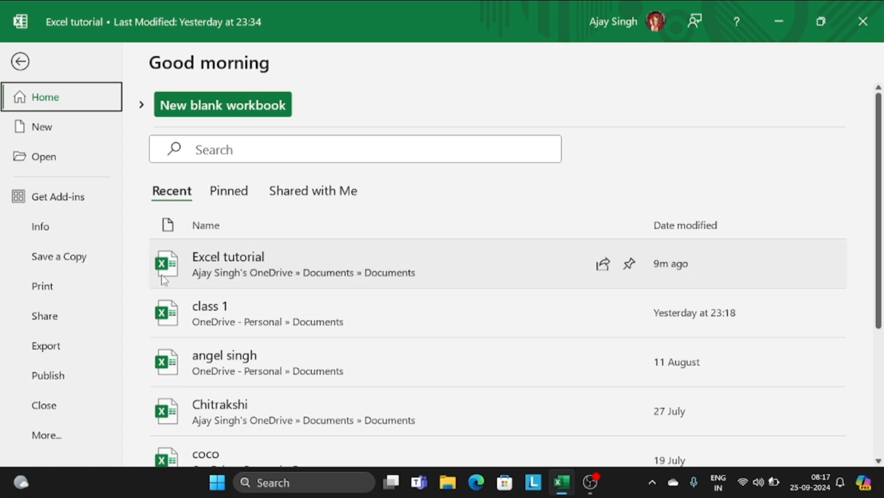
pyautogui.click(43, 287)
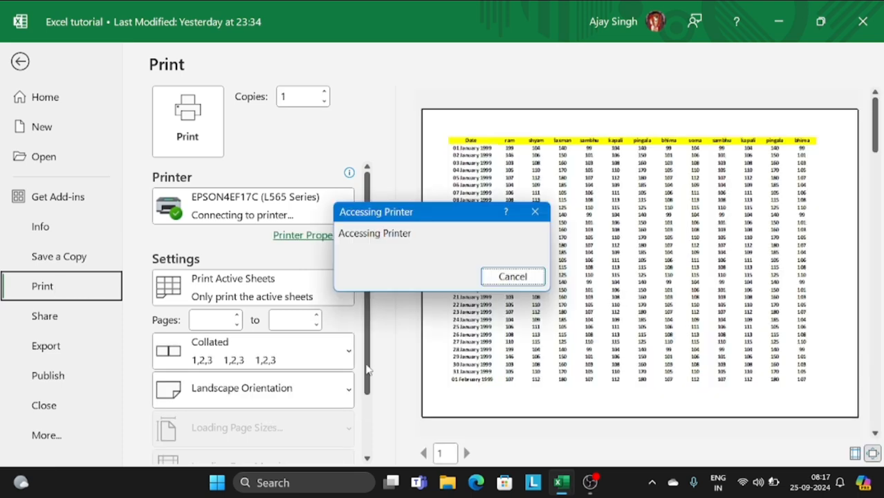
pyautogui.scroll(-2, 368, 370)
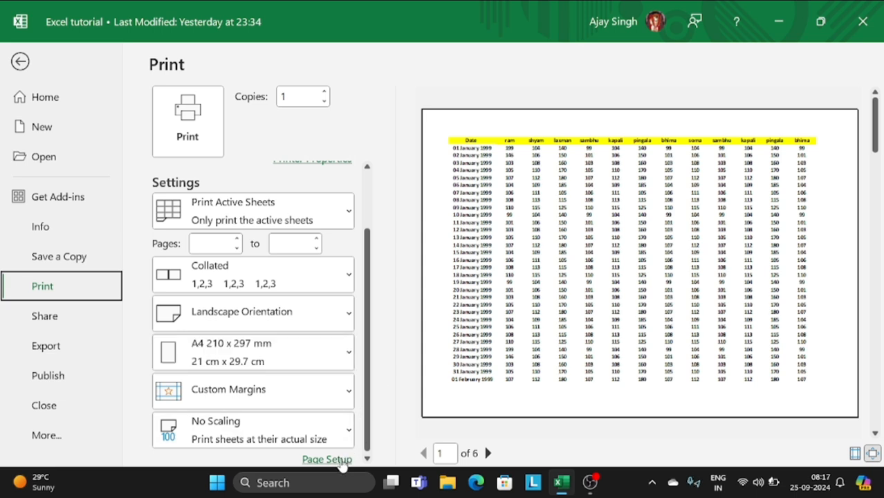
pyautogui.click(340, 463)
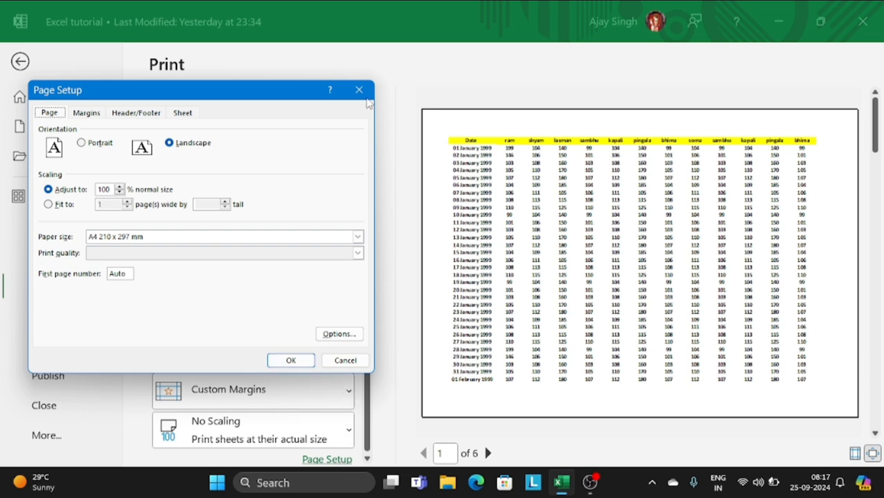
pyautogui.click(359, 90)
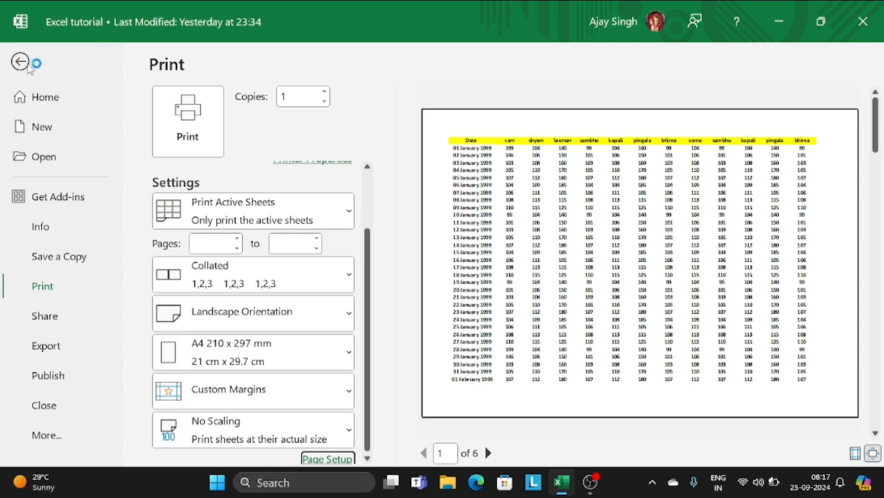
pyautogui.click(20, 60)
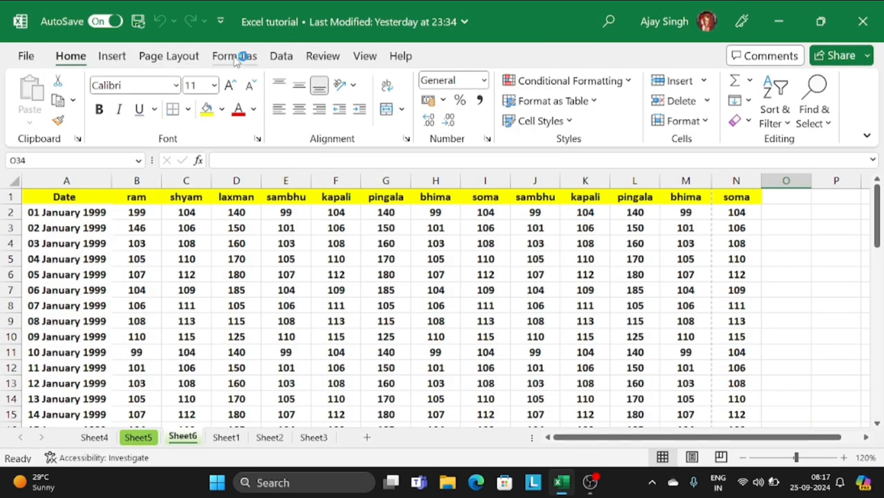
# View the sheet's print titles settings and close them without changes.
pyautogui.click(179, 59)
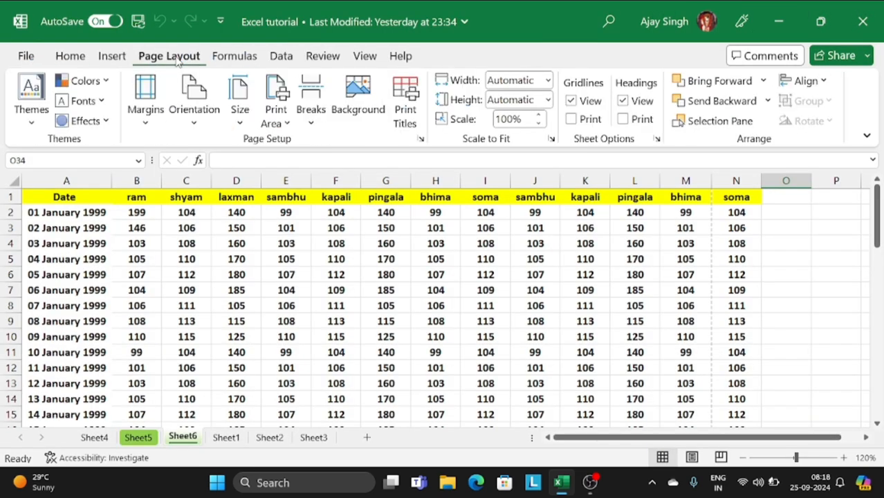
pyautogui.click(404, 111)
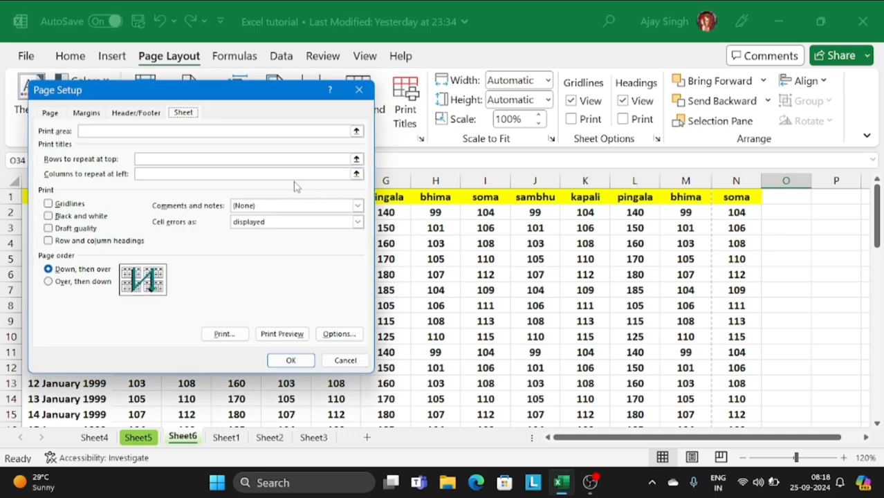
pyautogui.click(359, 90)
# Open the header and footer page settings from the print preview and choose the preset header "Page 1".
pyautogui.click(26, 56)
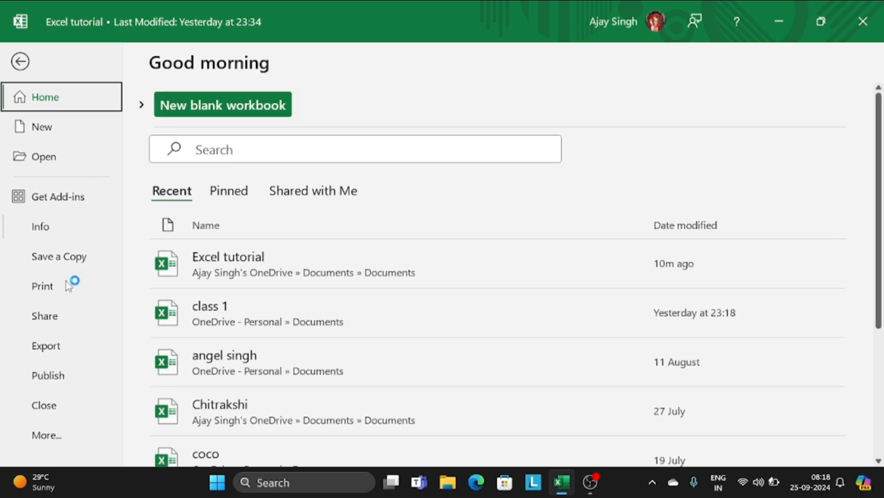
pyautogui.click(43, 286)
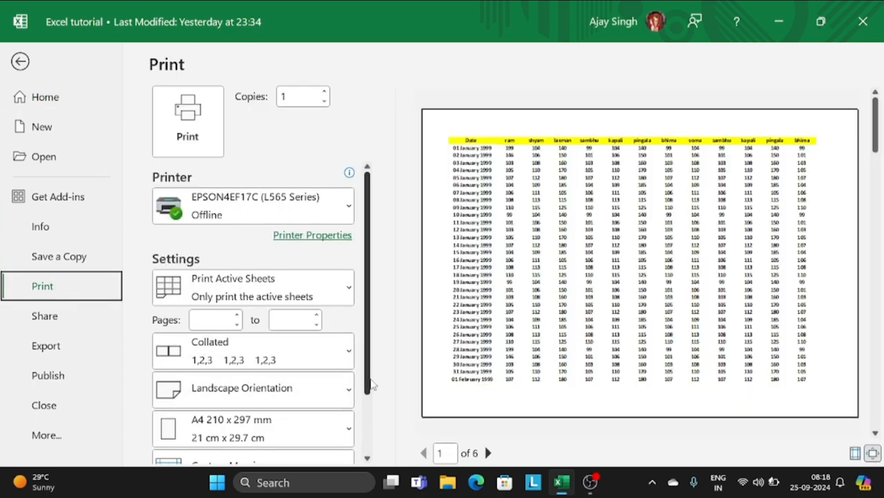
pyautogui.scroll(-1, 379, 415)
pyautogui.scroll(-1, 382, 439)
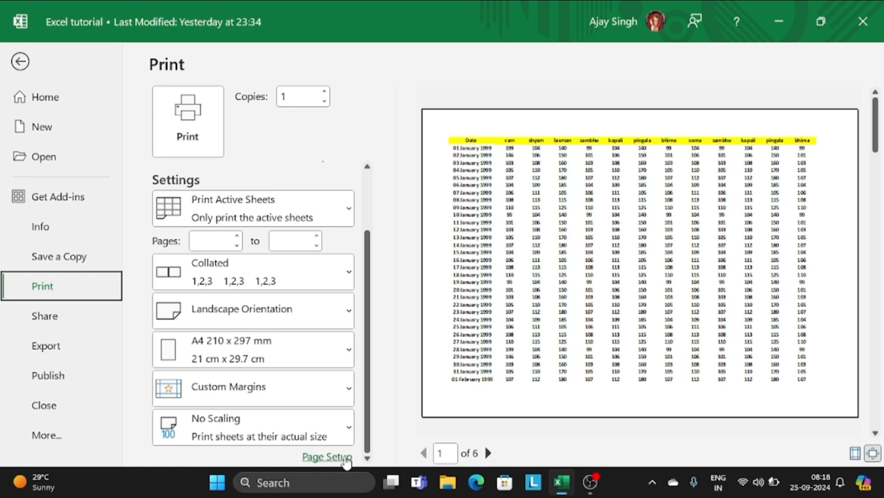
pyautogui.click(344, 459)
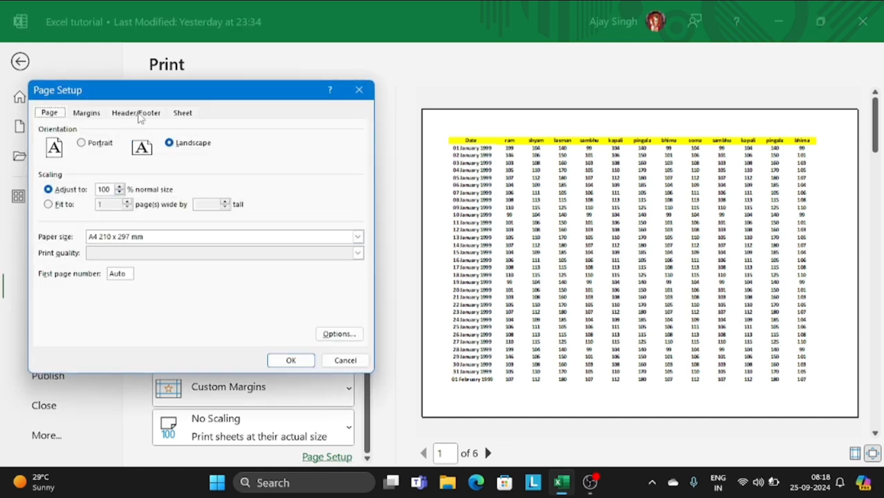
pyautogui.click(139, 114)
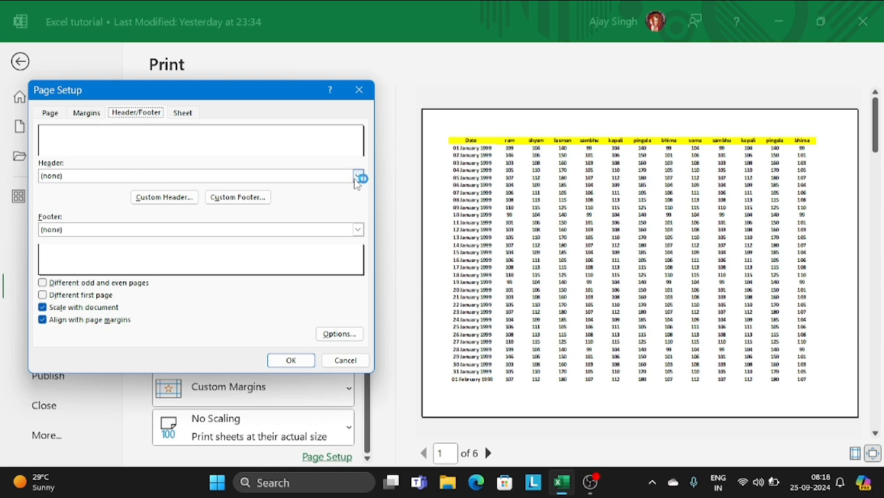
pyautogui.click(357, 176)
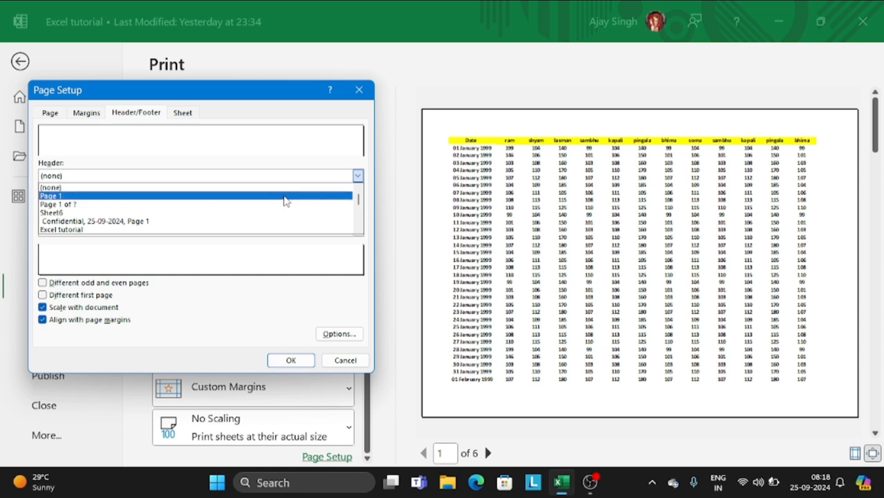
pyautogui.click(286, 198)
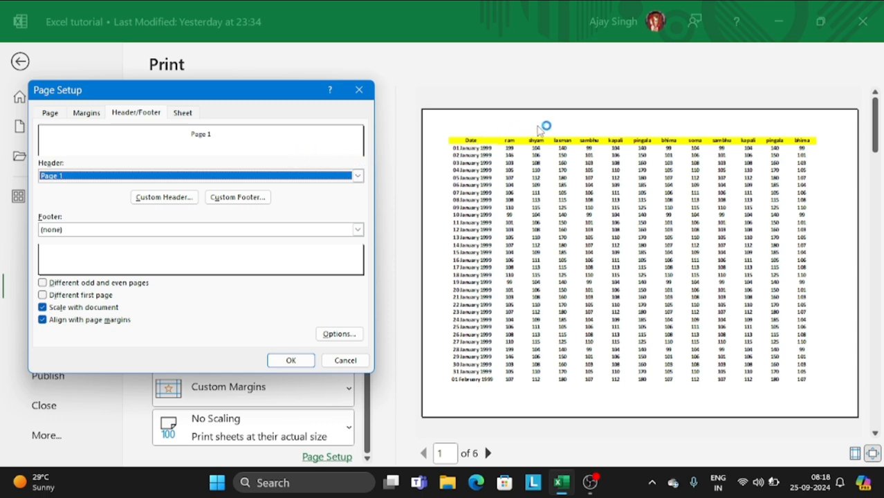
# Change the preset header to "Page 1 of ?" and apply the page settings.
pyautogui.click(357, 175)
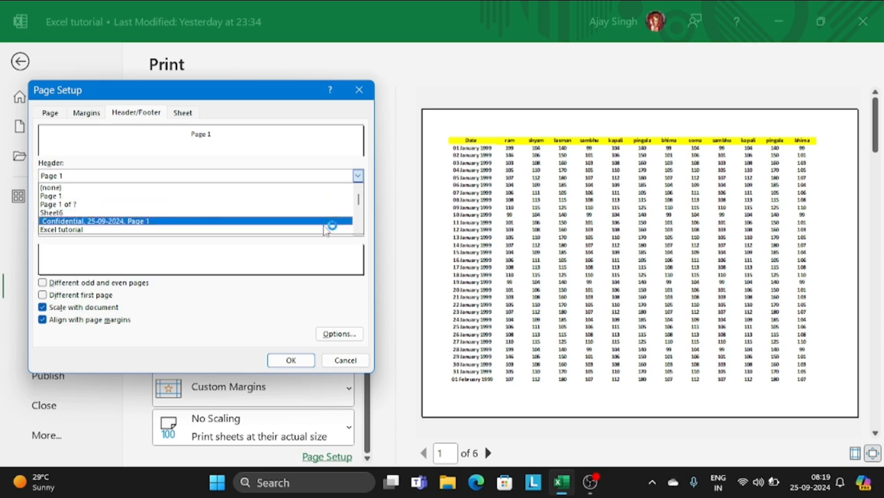
pyautogui.click(324, 206)
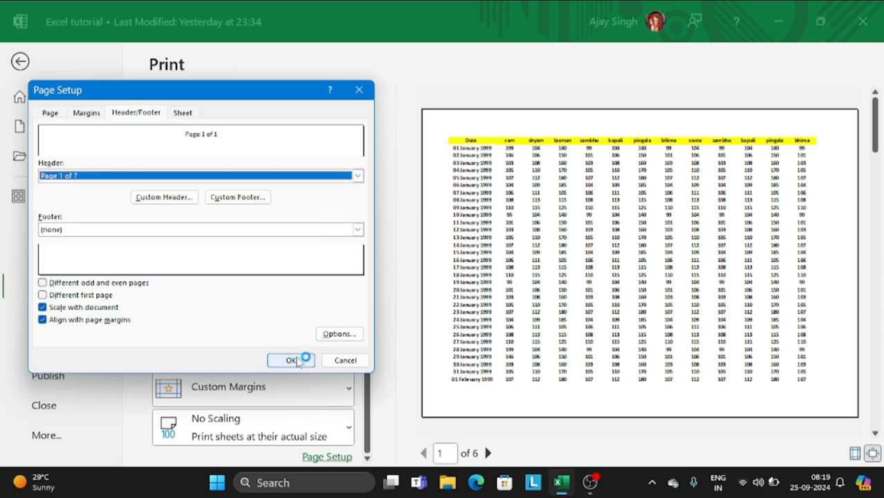
pyautogui.click(291, 360)
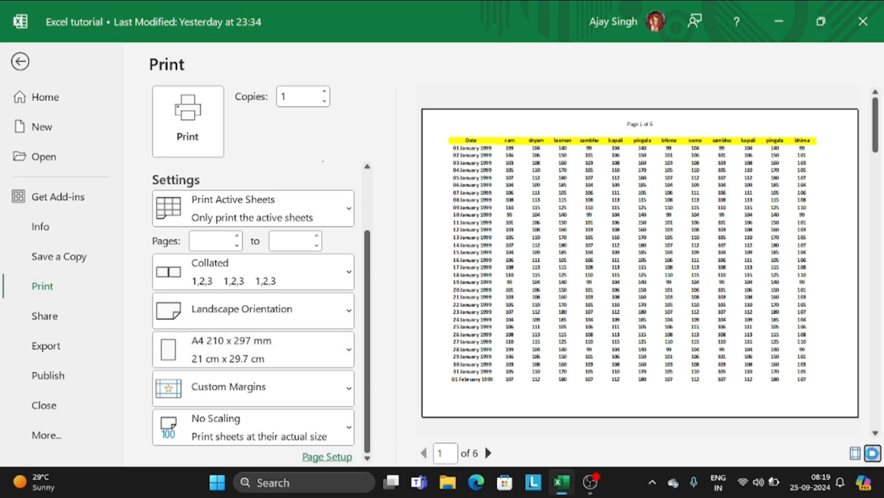
# Enlarge the print preview and examine the page-number header on pages 1 through 5.
pyautogui.click(871, 453)
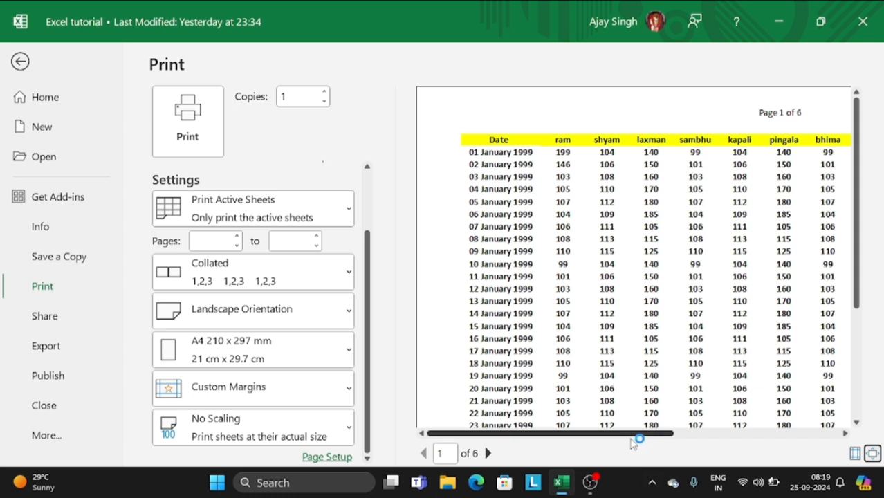
pyautogui.moveTo(636, 436); pyautogui.dragTo(697, 441)
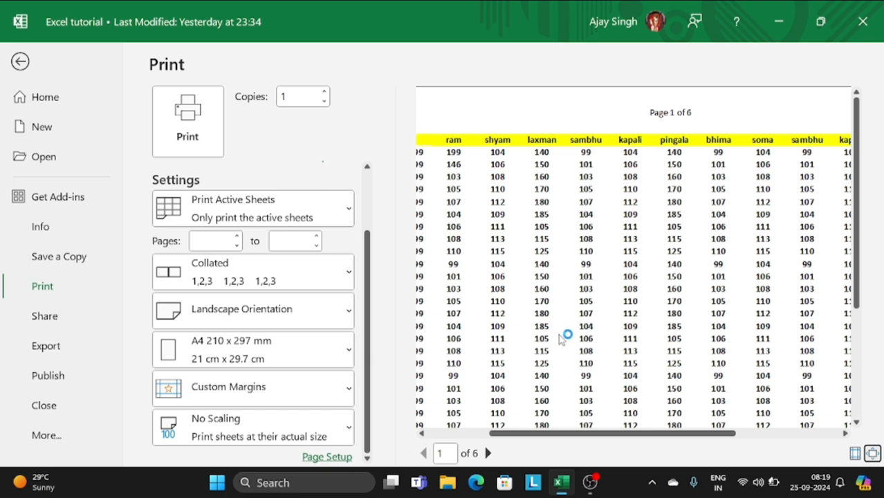
pyautogui.click(488, 453)
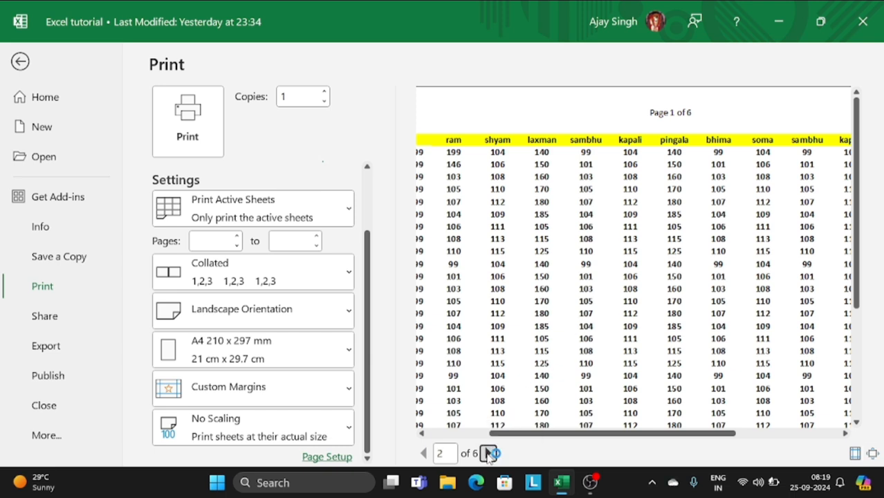
pyautogui.click(487, 453)
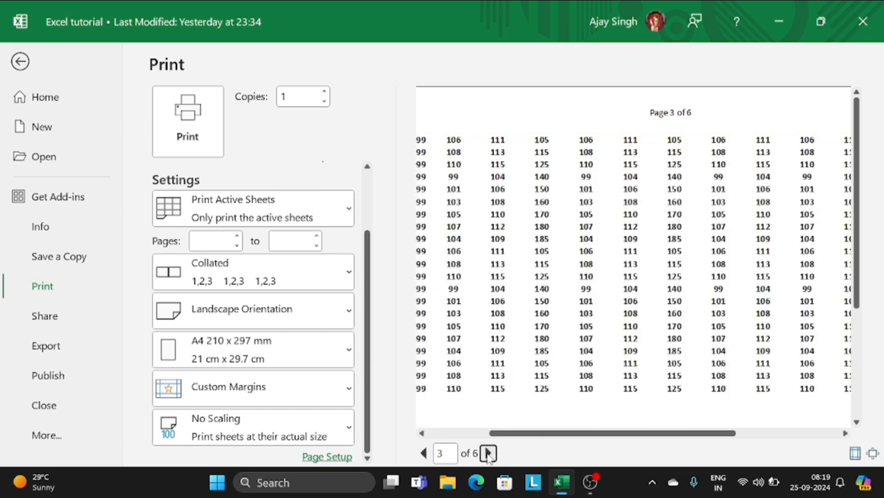
pyautogui.click(488, 453)
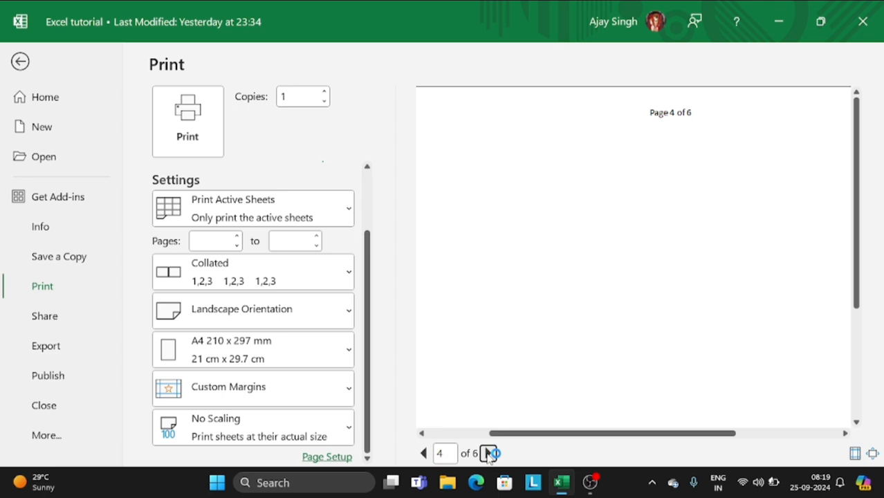
pyautogui.click(487, 453)
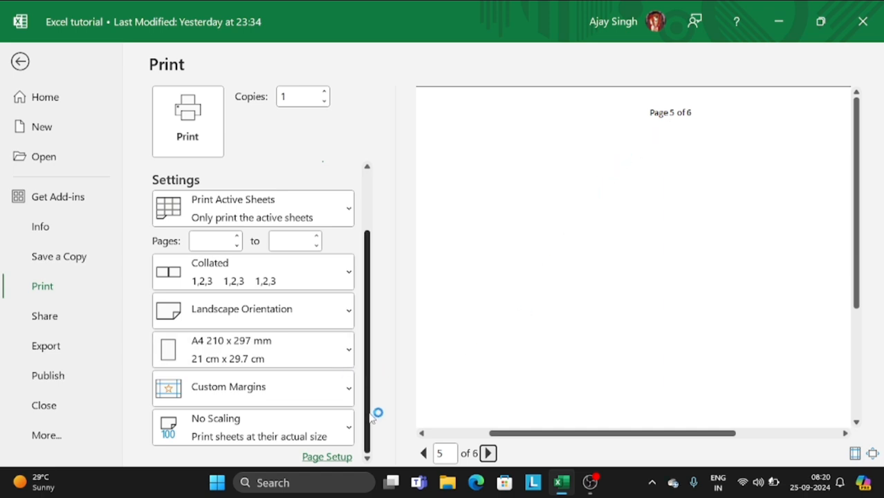
# Edit the custom header and copy the center section's code "Page &[Page] of &[Pages]" into the left section.
pyautogui.click(330, 456)
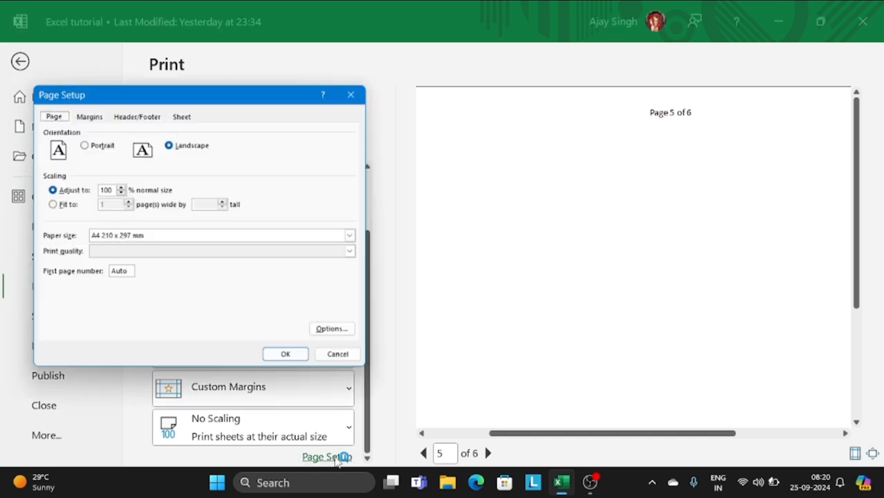
pyautogui.click(140, 113)
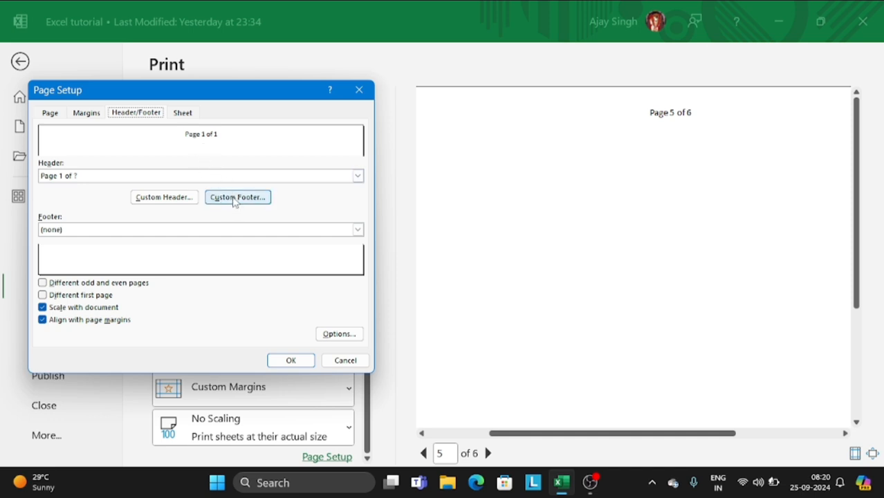
pyautogui.click(182, 198)
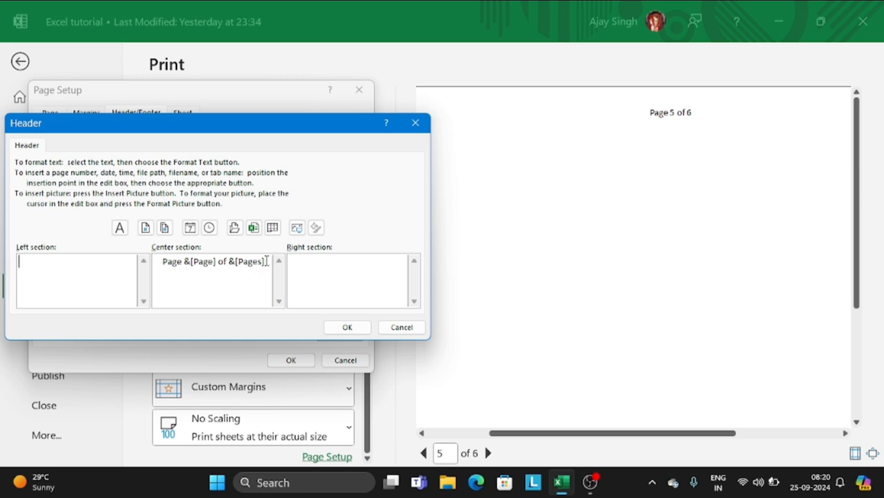
pyautogui.moveTo(266, 262); pyautogui.dragTo(162, 274)
pyautogui.hotkey('ctrl', 'c')
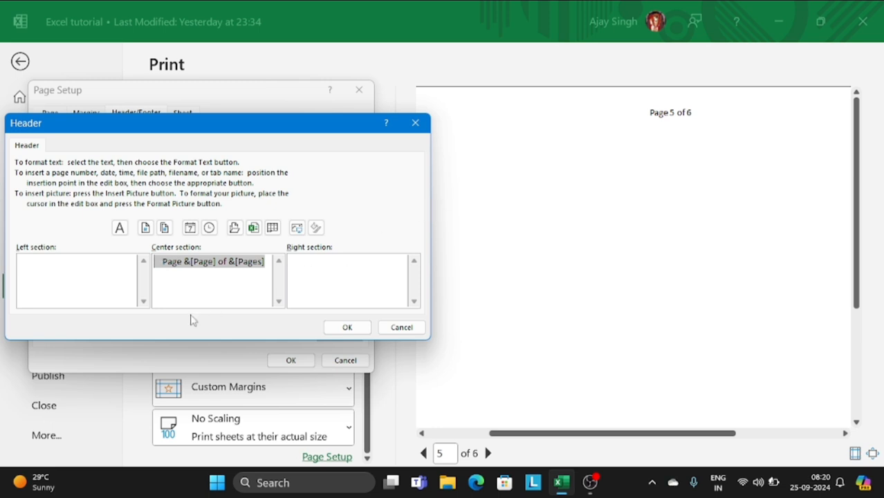
pyautogui.click(111, 283)
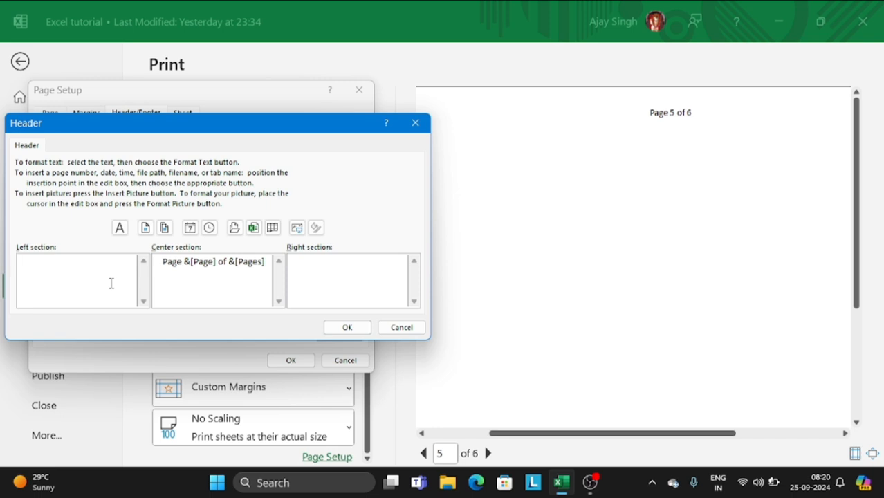
pyautogui.hotkey('ctrl', 'v')
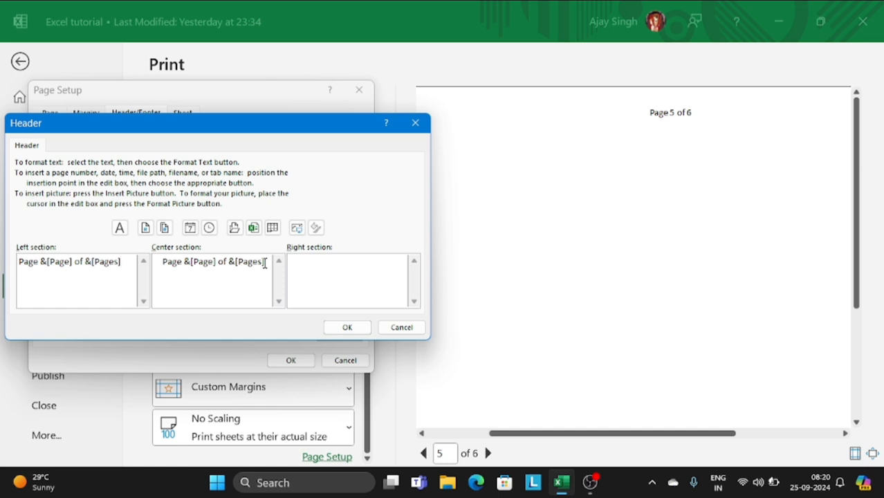
# Clear the custom header's center section, apply the header and page settings, and check the header in the full-page preview.
pyautogui.press('BackSpace')
pyautogui.press('BackSpace')
pyautogui.press('BackSpace')
pyautogui.press('BackSpace')
pyautogui.press('BackSpace')
pyautogui.press('BackSpace')
pyautogui.press('BackSpace')
pyautogui.press('BackSpace')
pyautogui.press('BackSpace')
pyautogui.press('BackSpace')
pyautogui.press('BackSpace')
pyautogui.press('BackSpace')
pyautogui.press('BackSpace')
pyautogui.press('BackSpace')
pyautogui.press('BackSpace')
pyautogui.press('BackSpace')
pyautogui.press('BackSpace')
pyautogui.press('BackSpace')
pyautogui.press('BackSpace')
pyautogui.press('BackSpace')
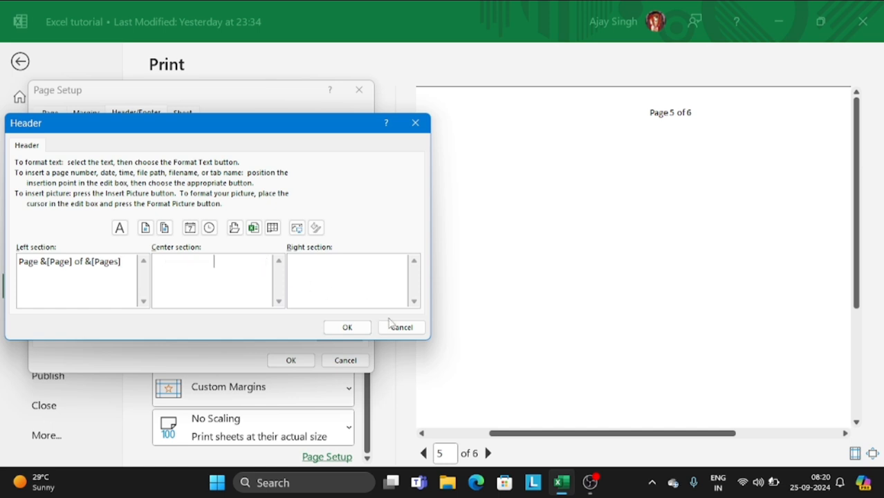
pyautogui.click(347, 330)
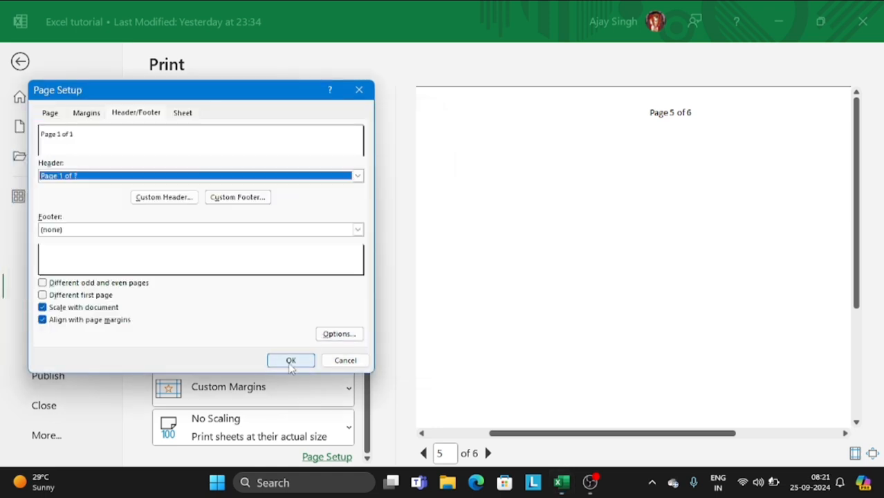
pyautogui.click(290, 360)
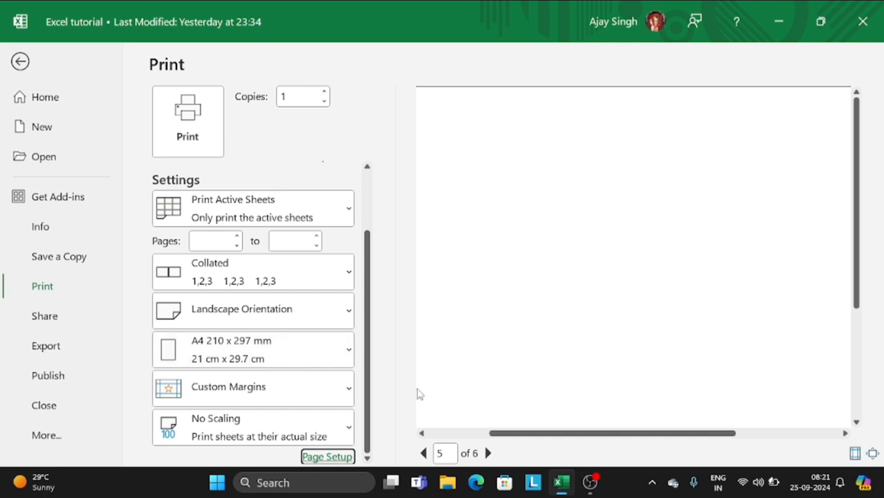
pyautogui.moveTo(500, 435); pyautogui.dragTo(420, 435)
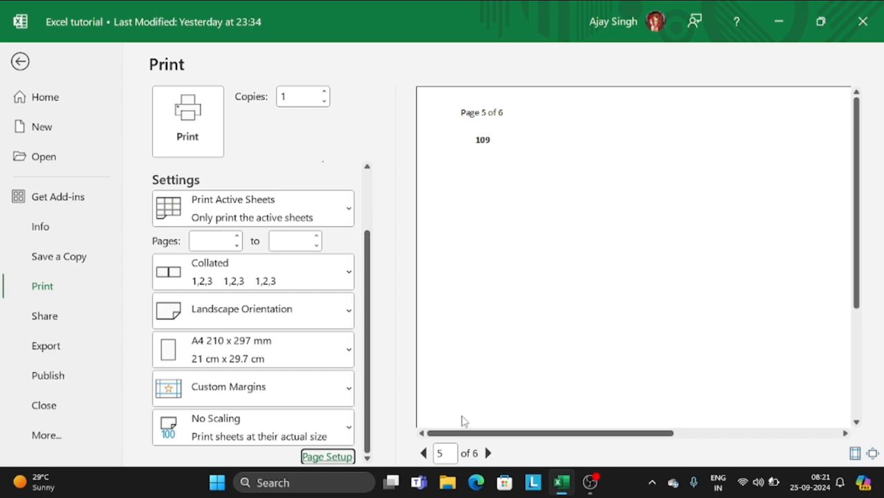
pyautogui.click(872, 454)
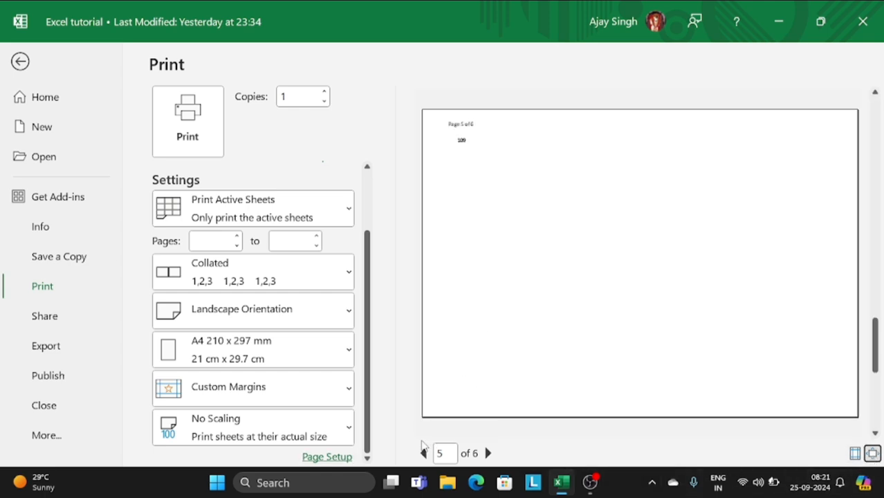
# Step the print preview back to page 2 and check the page-number header in its left section.
pyautogui.click(423, 453)
pyautogui.click(423, 453)
pyautogui.click(423, 453)
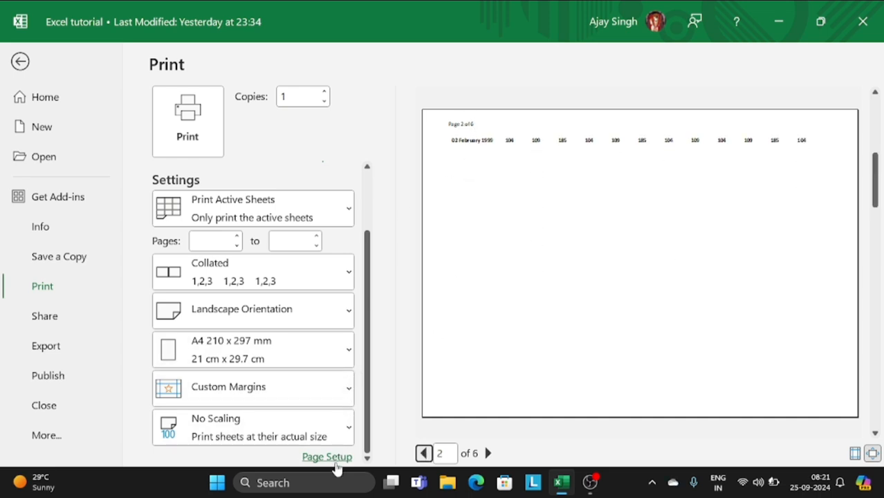
# Edit the custom header from the page settings and set the center section's font size to 28.
pyautogui.click(336, 461)
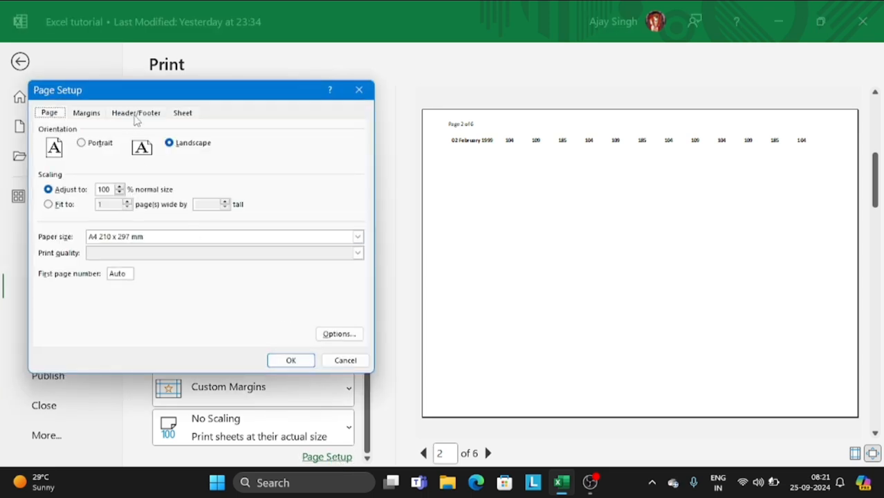
pyautogui.click(136, 117)
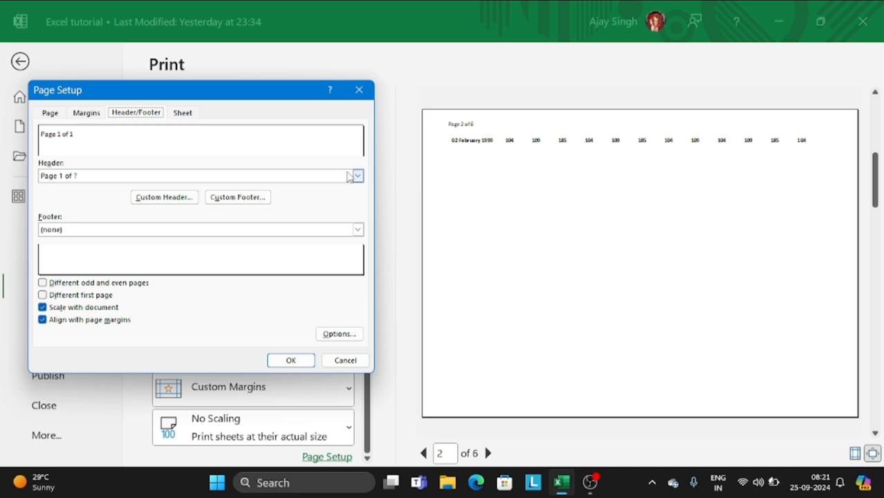
pyautogui.click(356, 175)
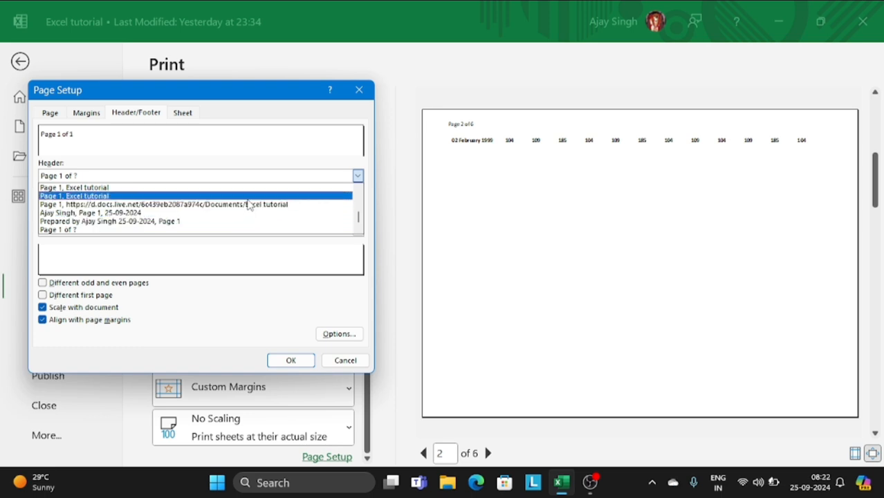
pyautogui.click(258, 252)
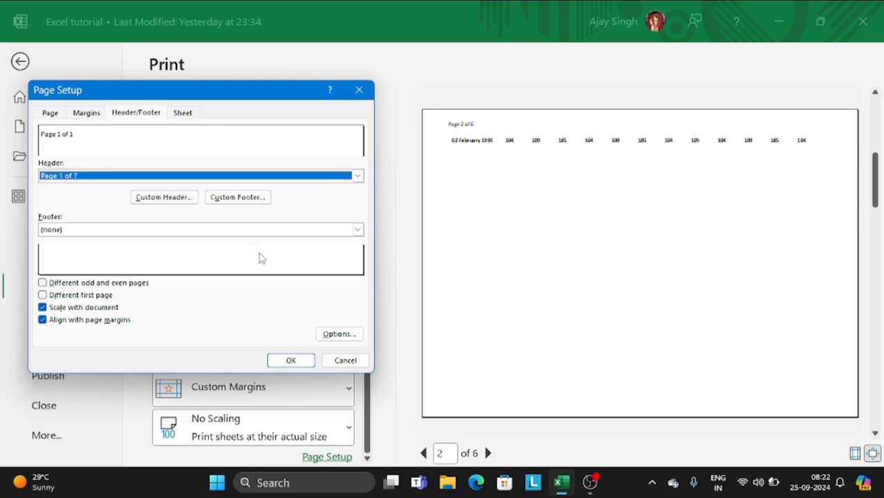
pyautogui.click(184, 197)
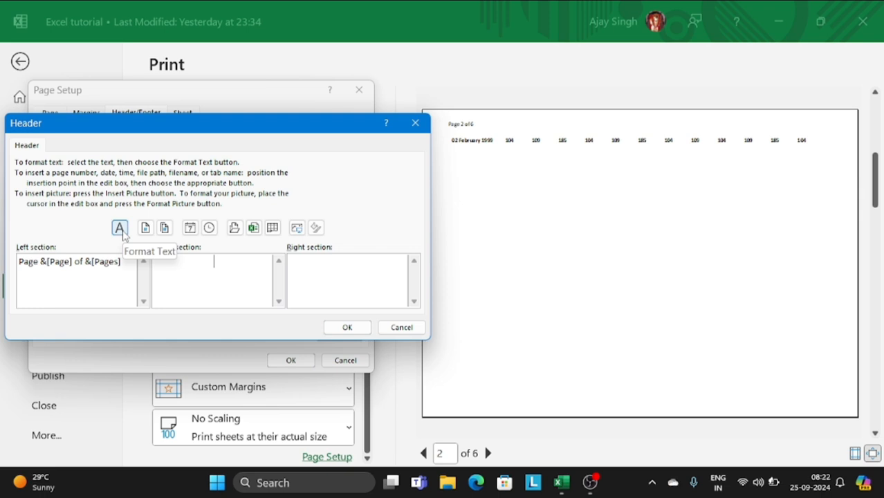
pyautogui.click(120, 230)
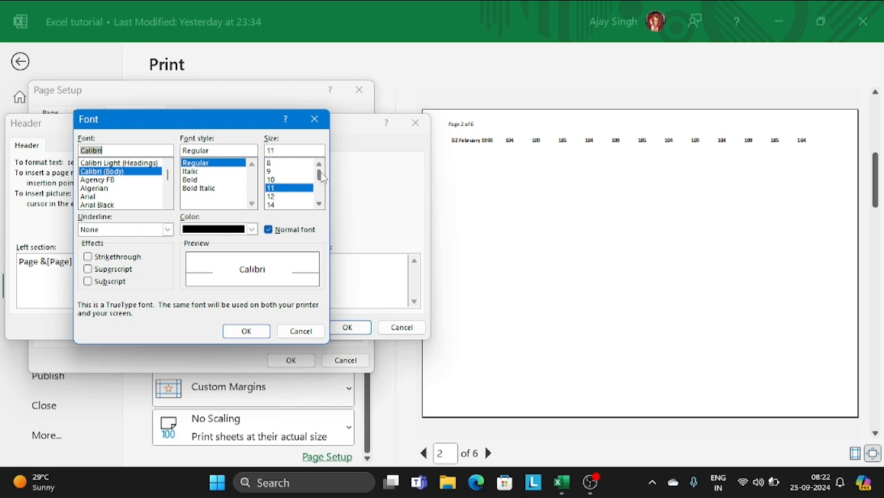
pyautogui.moveTo(322, 177); pyautogui.dragTo(322, 195)
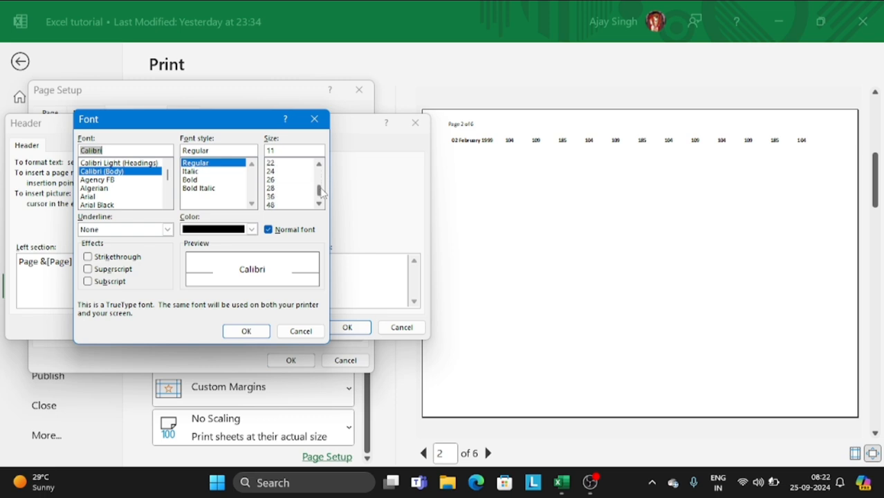
pyautogui.click(275, 189)
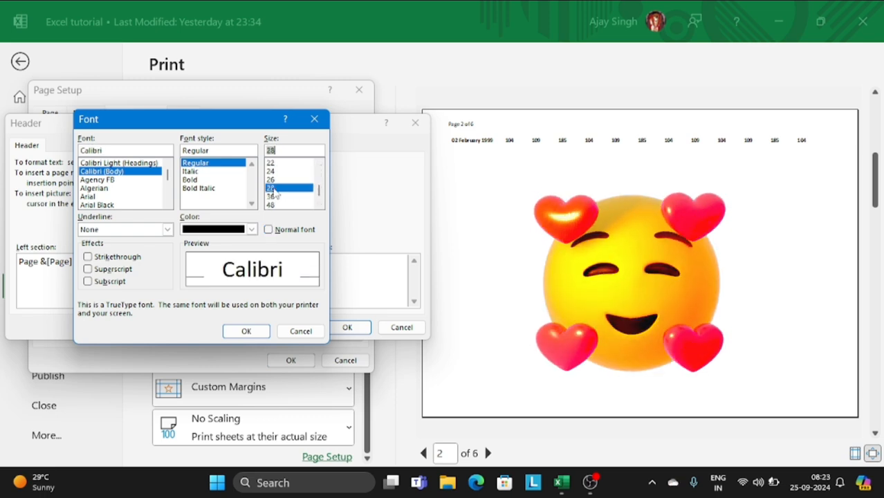
pyautogui.click(251, 229)
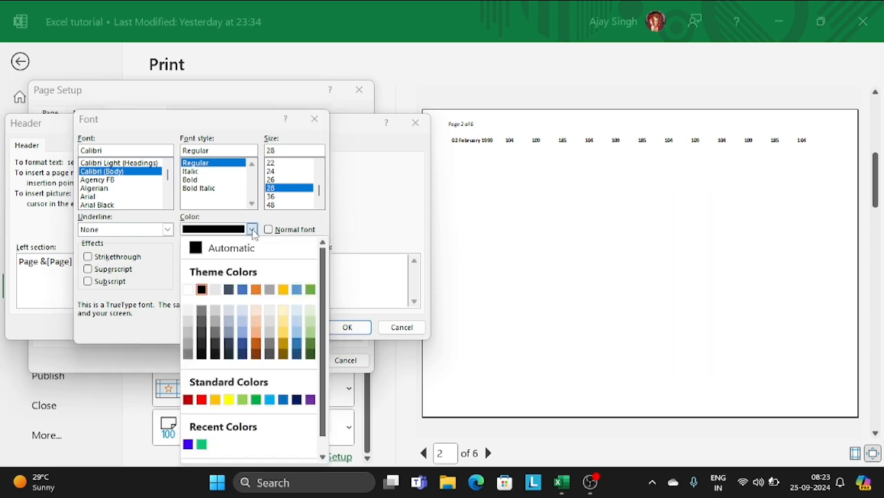
pyautogui.click(252, 232)
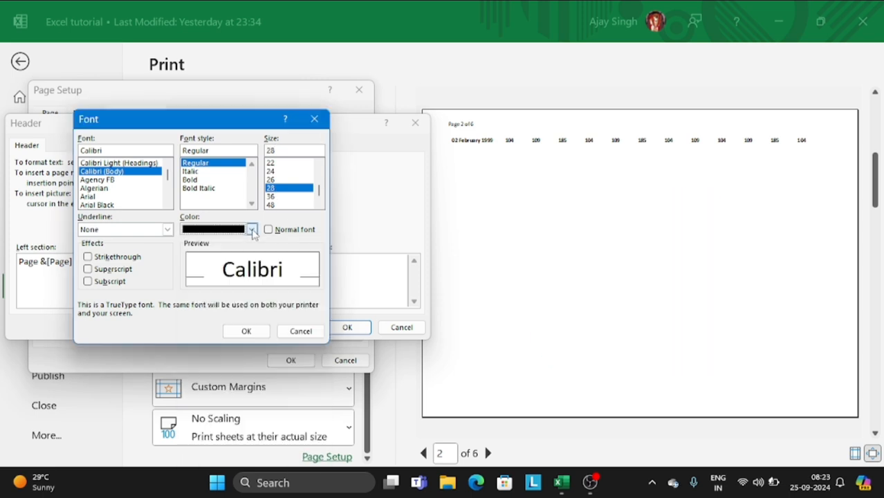
pyautogui.click(247, 331)
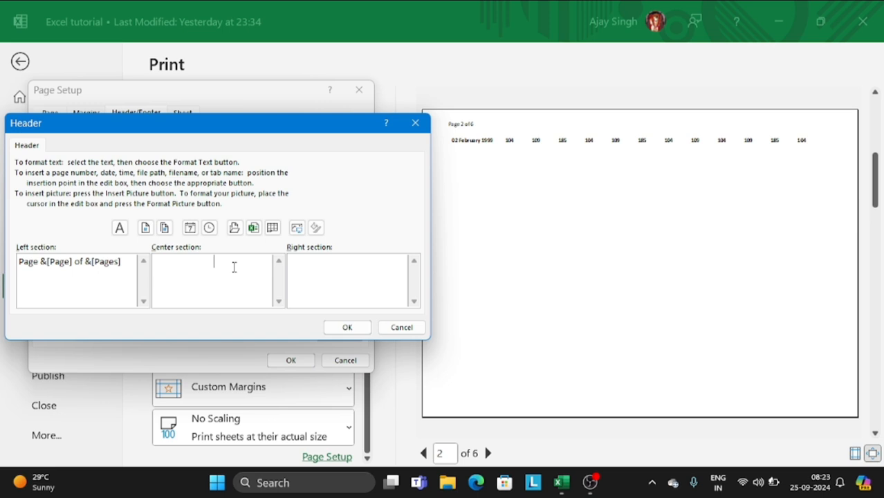
# Enter "Excel" in the custom header's center section and apply the header and page settings.
pyautogui.write('Exce')
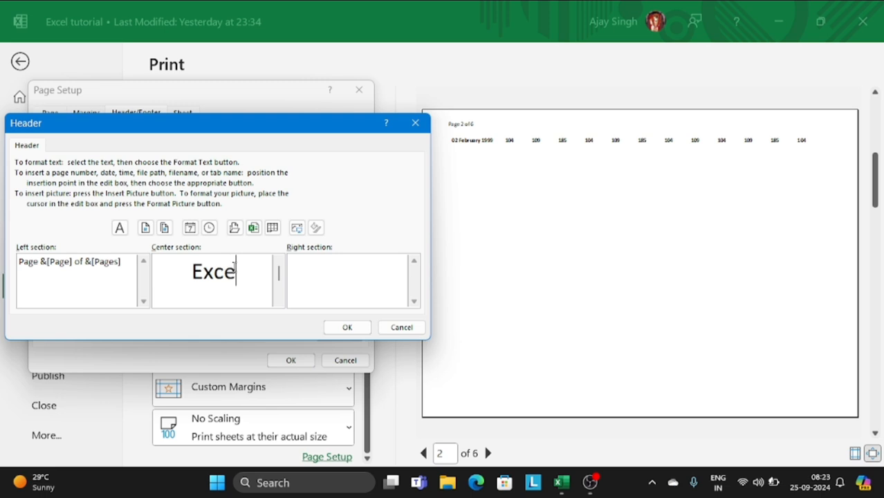
pyautogui.write('l')
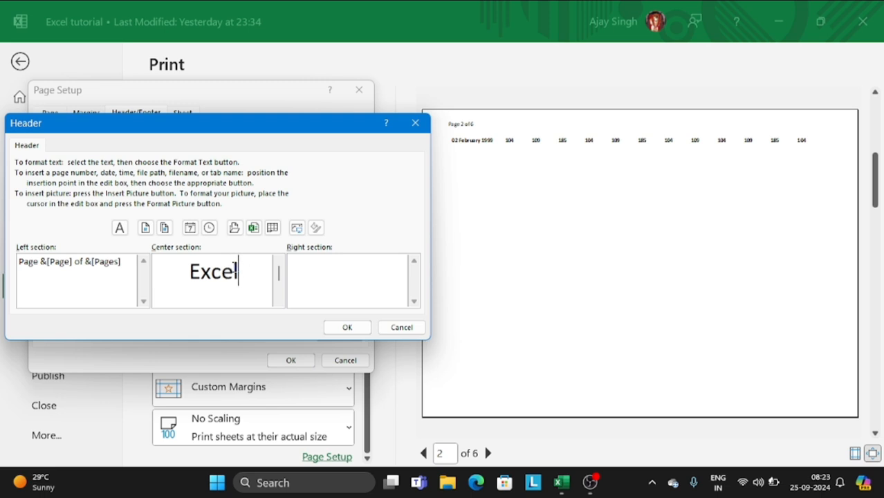
pyautogui.click(347, 327)
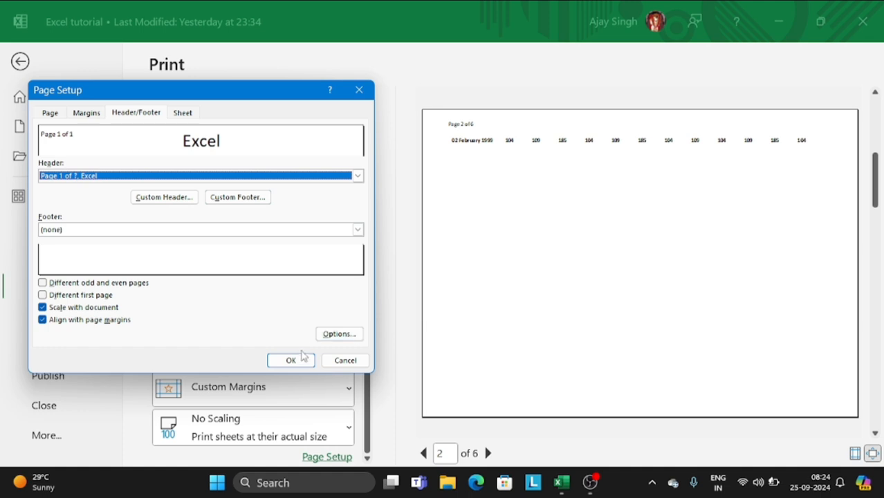
pyautogui.click(291, 361)
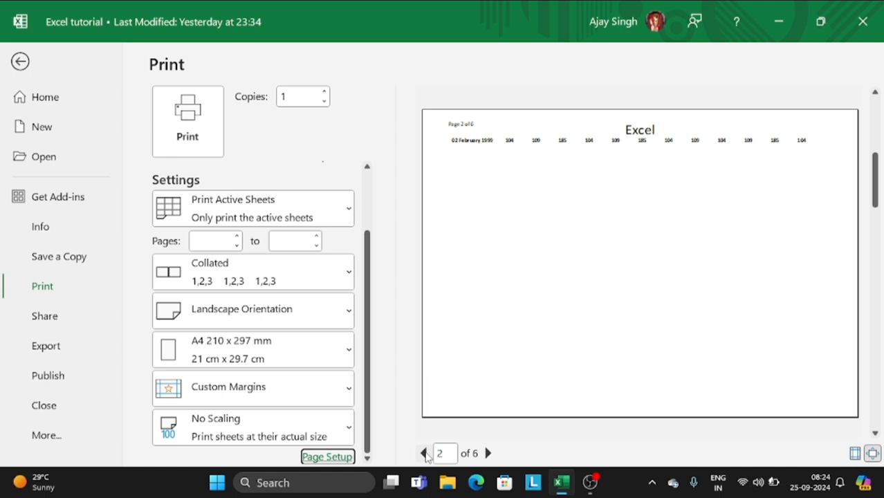
# Check the header on pages 1 and 2 of the print preview.
pyautogui.click(424, 453)
pyautogui.click(426, 453)
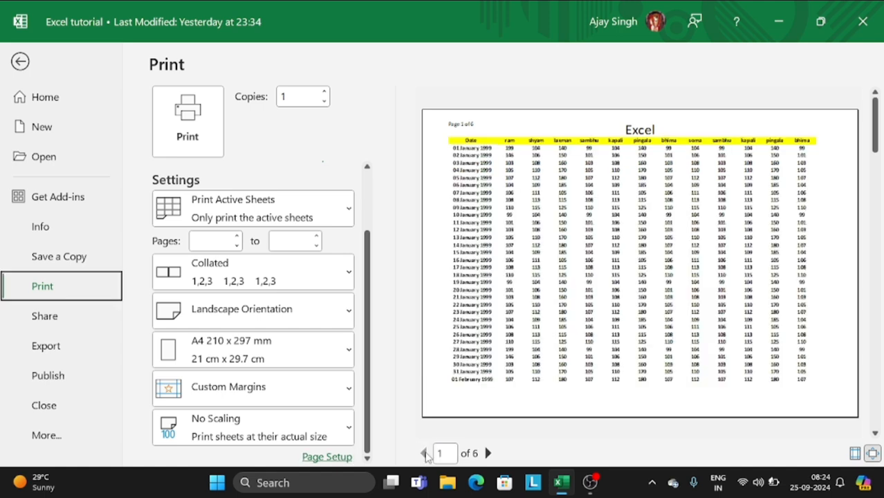
pyautogui.click(488, 453)
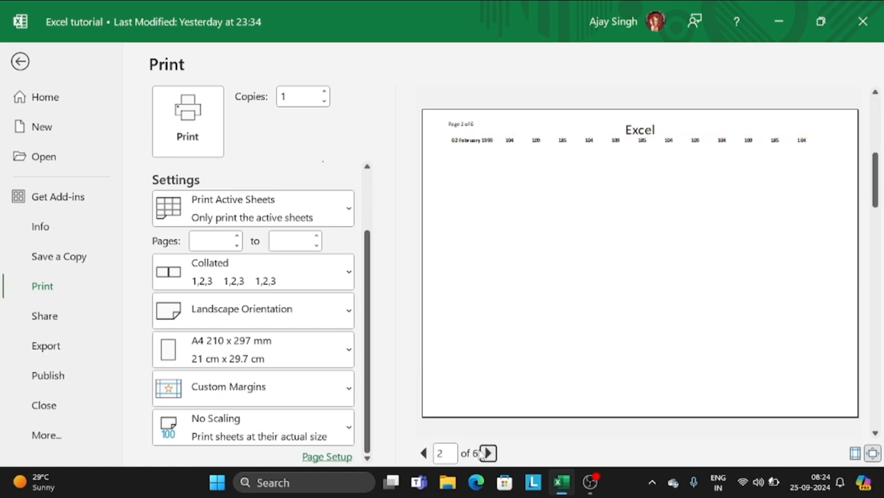
# Insert the date code in the custom footer's center section, apply the settings, and check page 2's footer in the enlarged preview.
pyautogui.click(339, 457)
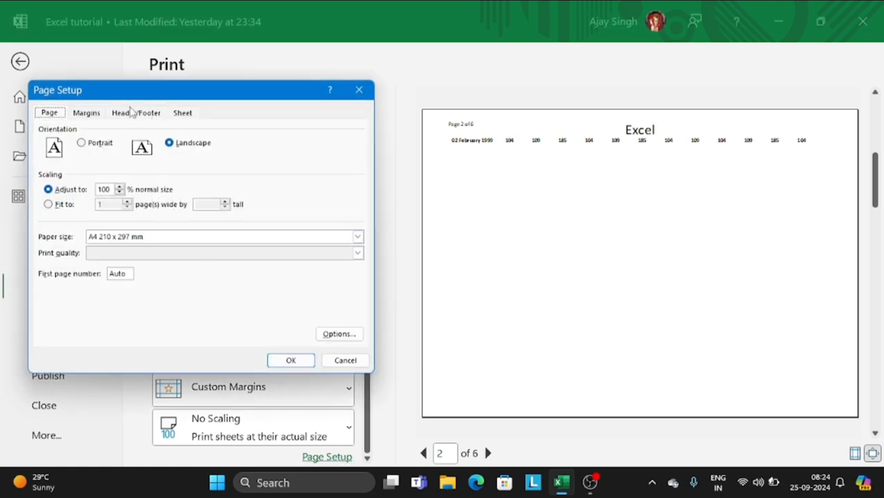
pyautogui.click(131, 114)
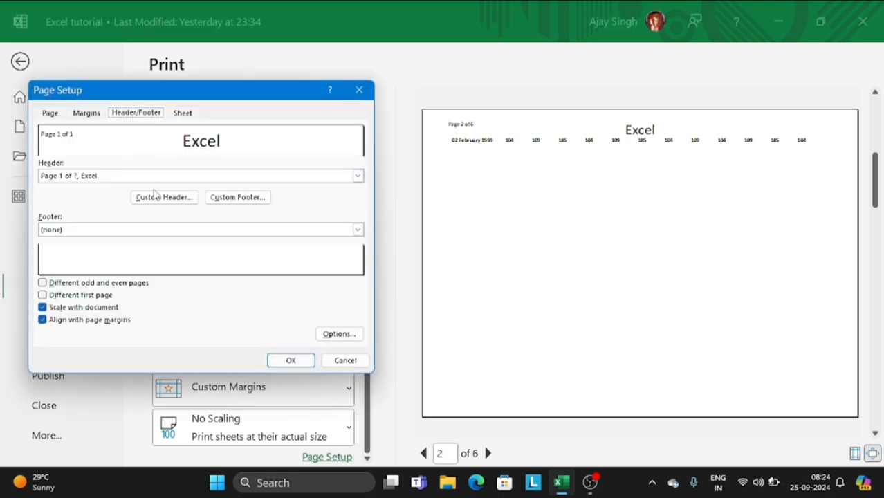
pyautogui.click(253, 200)
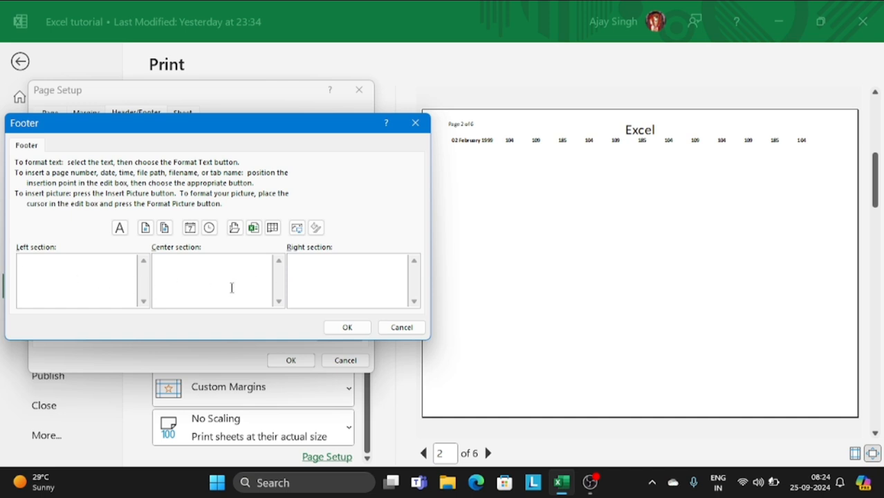
pyautogui.click(232, 285)
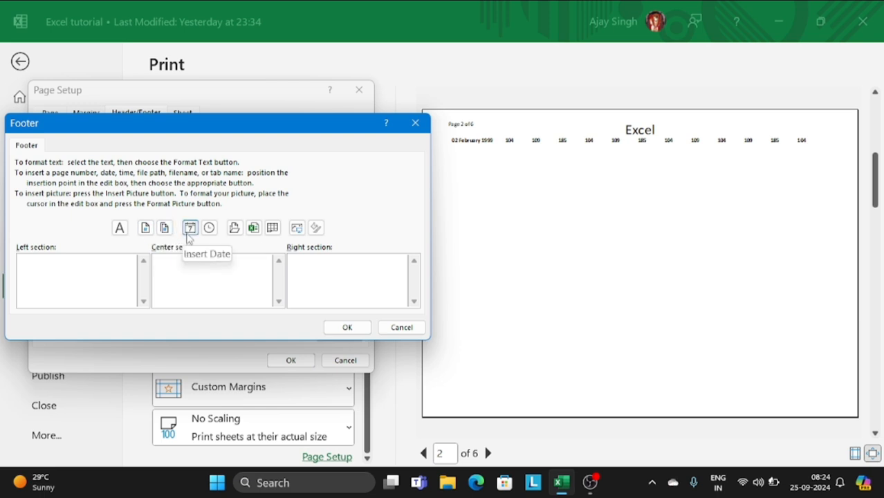
pyautogui.click(189, 228)
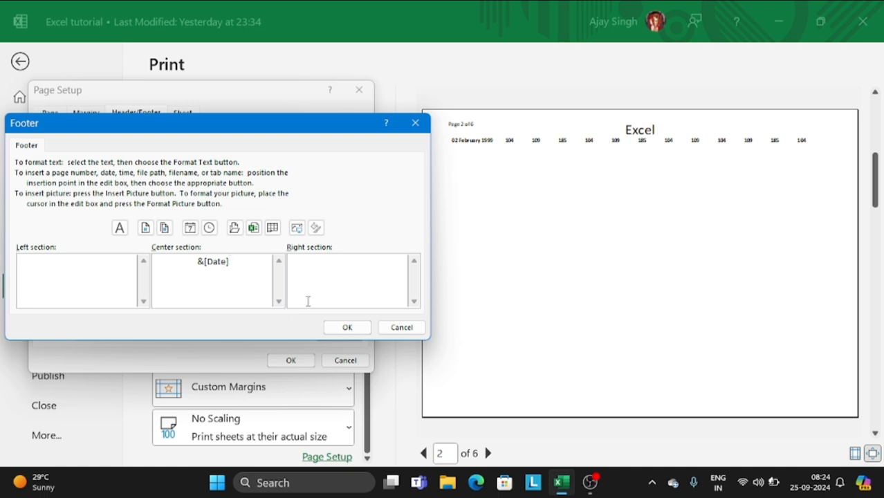
pyautogui.click(346, 327)
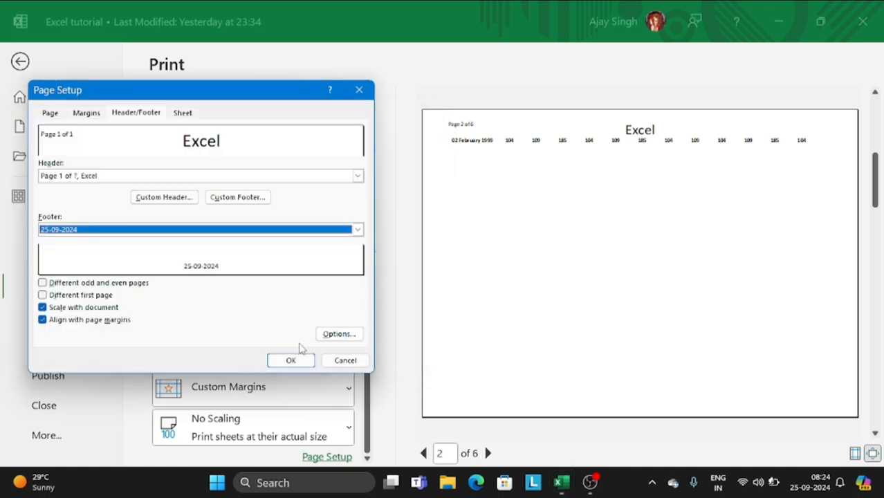
pyautogui.click(291, 362)
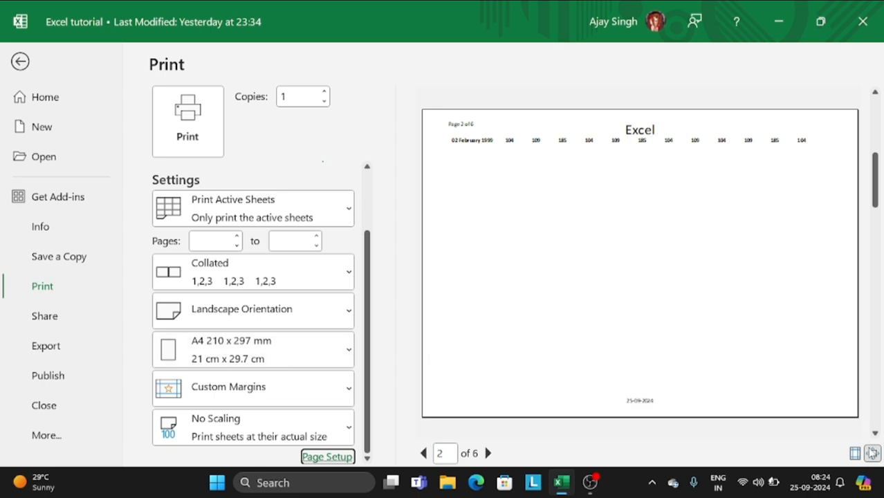
pyautogui.click(872, 454)
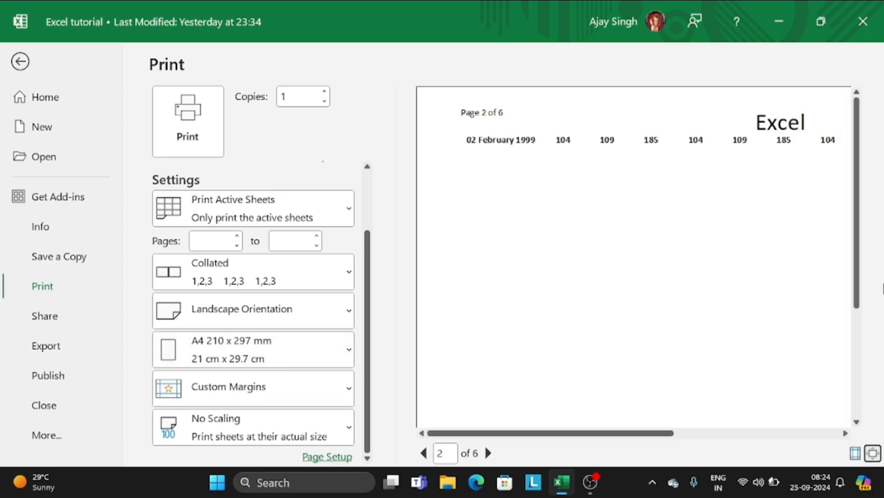
pyautogui.moveTo(856, 262); pyautogui.dragTo(871, 389)
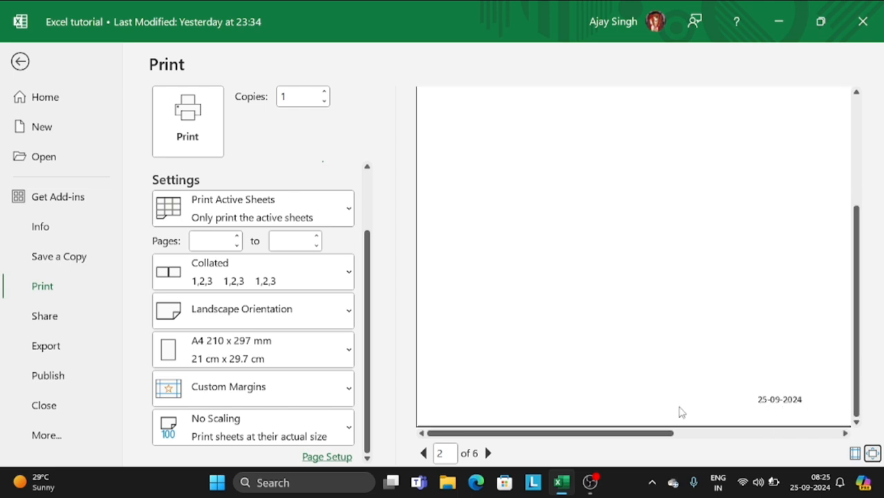
# Open the custom header for editing from the page settings.
pyautogui.click(326, 457)
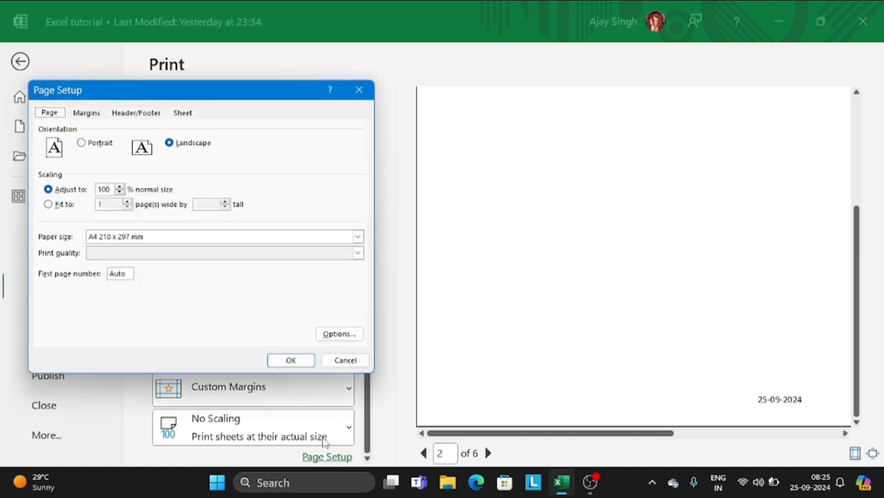
pyautogui.click(134, 114)
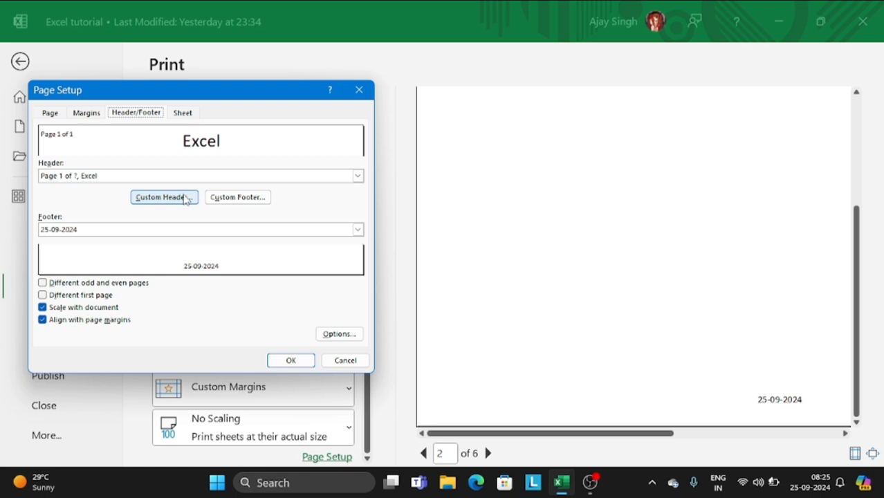
pyautogui.click(186, 198)
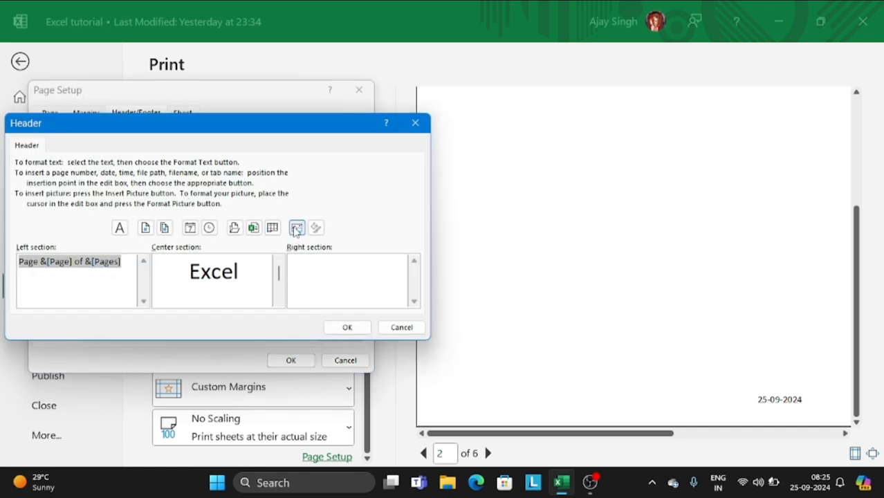